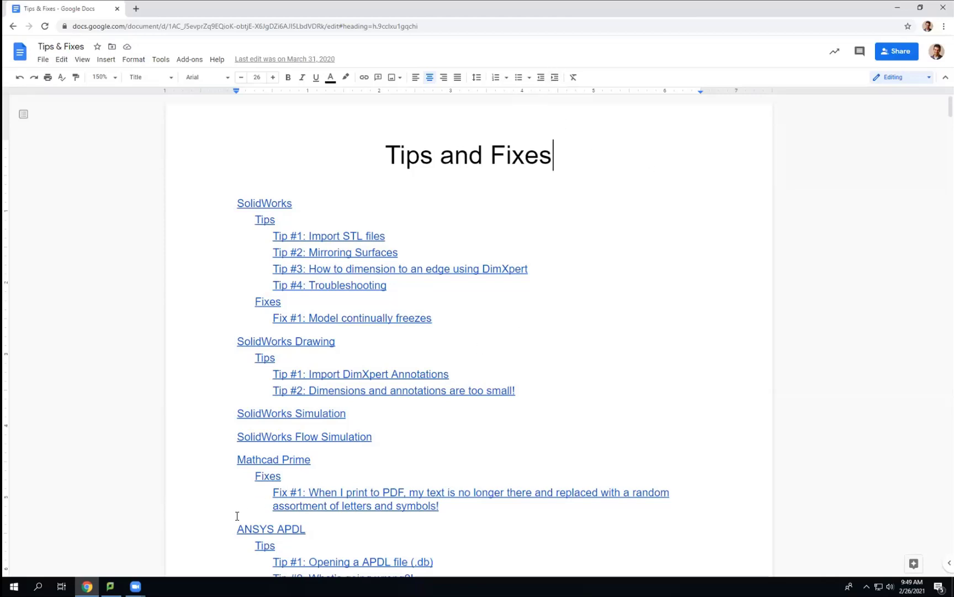
- Read the ANSYS APDL section's Fix #1 about an empty saved .db file and highlight the first "fix" instruction
drag(237, 523, 301, 526)
click(286, 545)
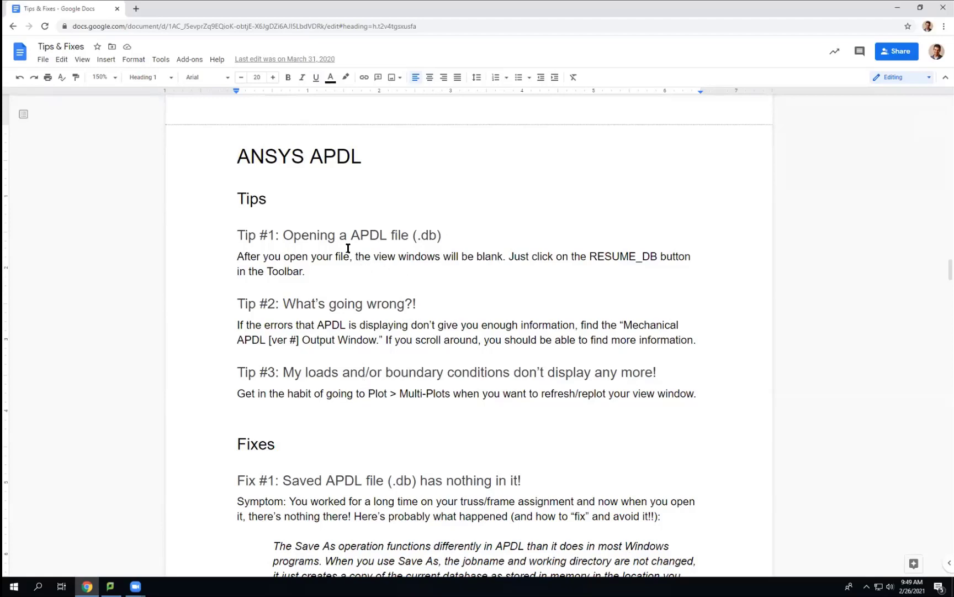
scroll(329, 386, down, 3)
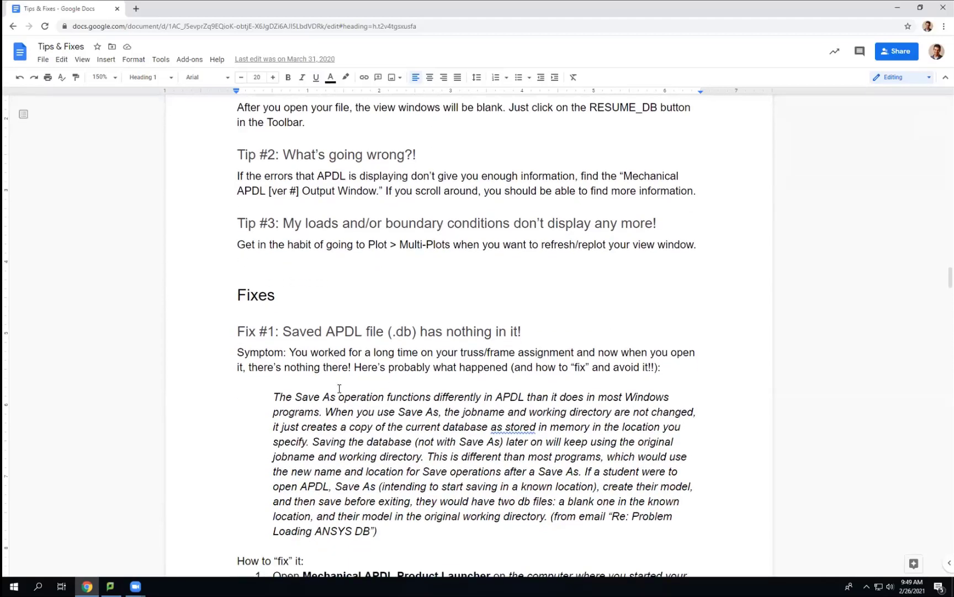
scroll(303, 297, down, 3)
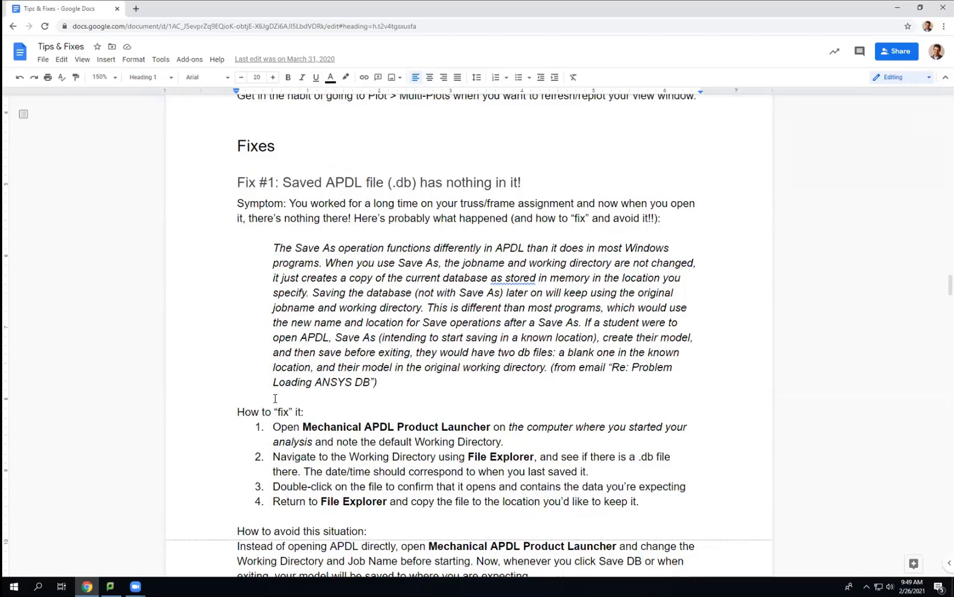
scroll(275, 398, down, 2)
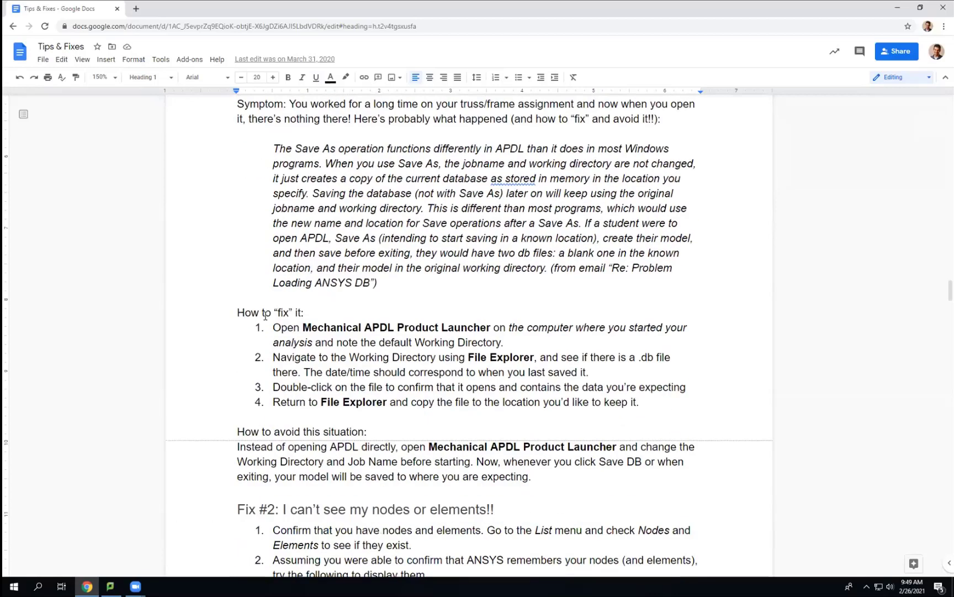
drag(237, 312, 500, 353)
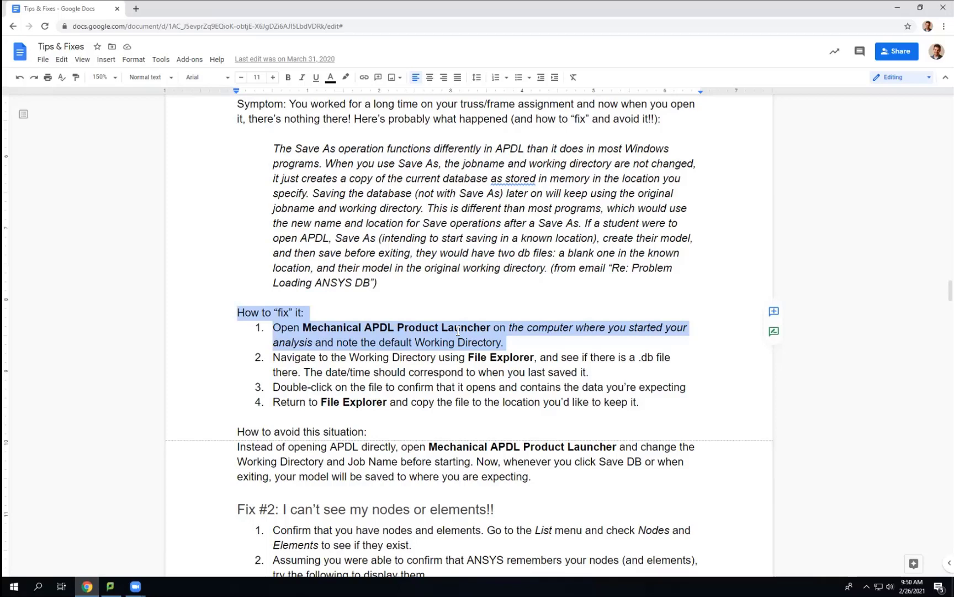
- Find and launch Mechanical APDL Product Launcher 2020 R2
key(super)
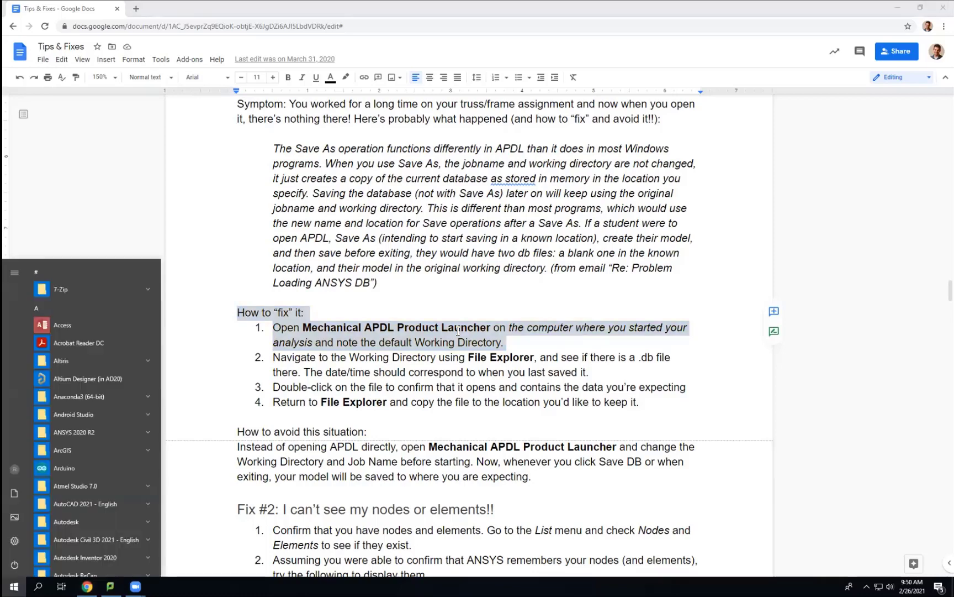
text(apdl)
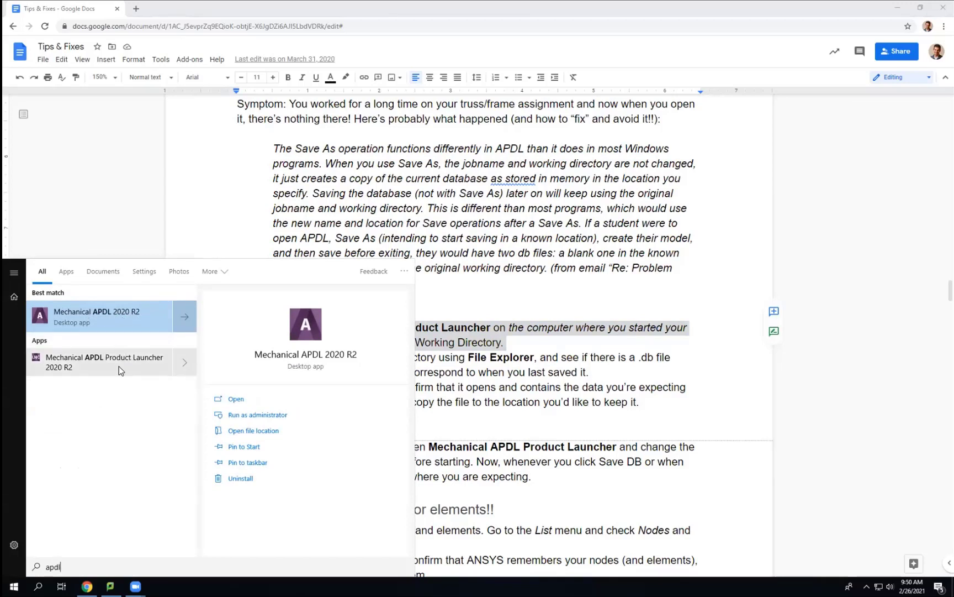
key(Down)
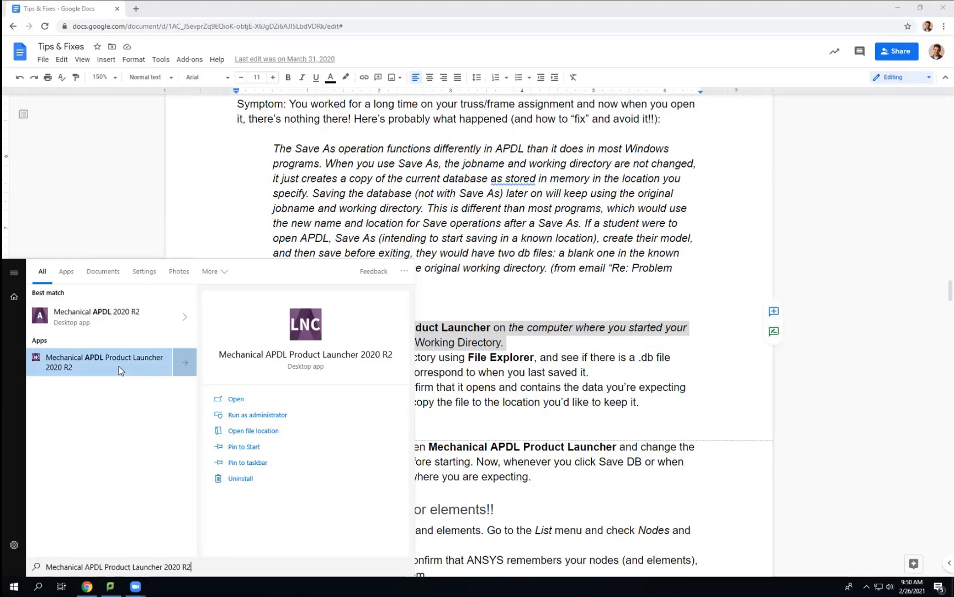
click(119, 370)
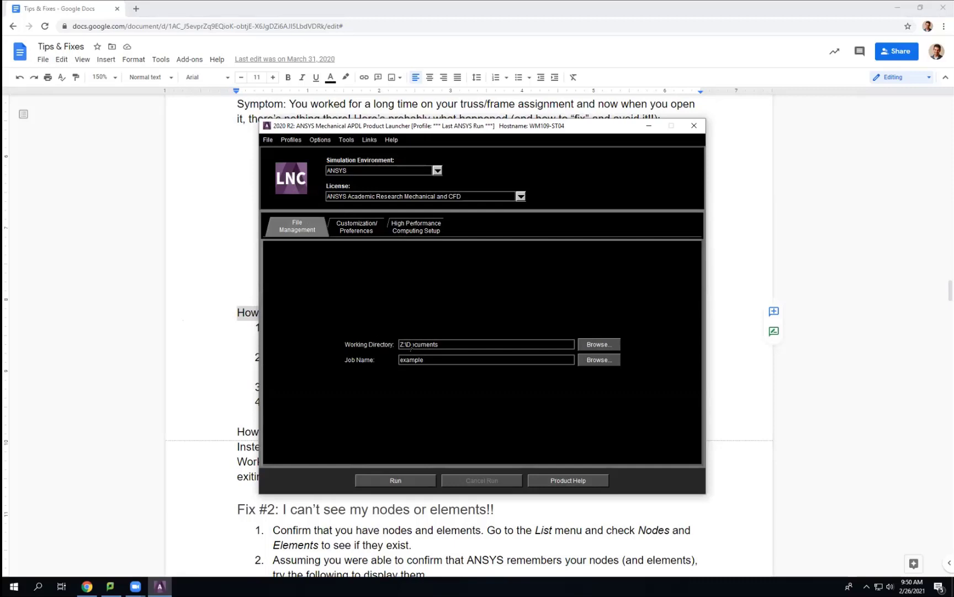
- Choose the Documents folder on the Z: drive as the launcher's working directory
drag(456, 344, 368, 346)
click(594, 346)
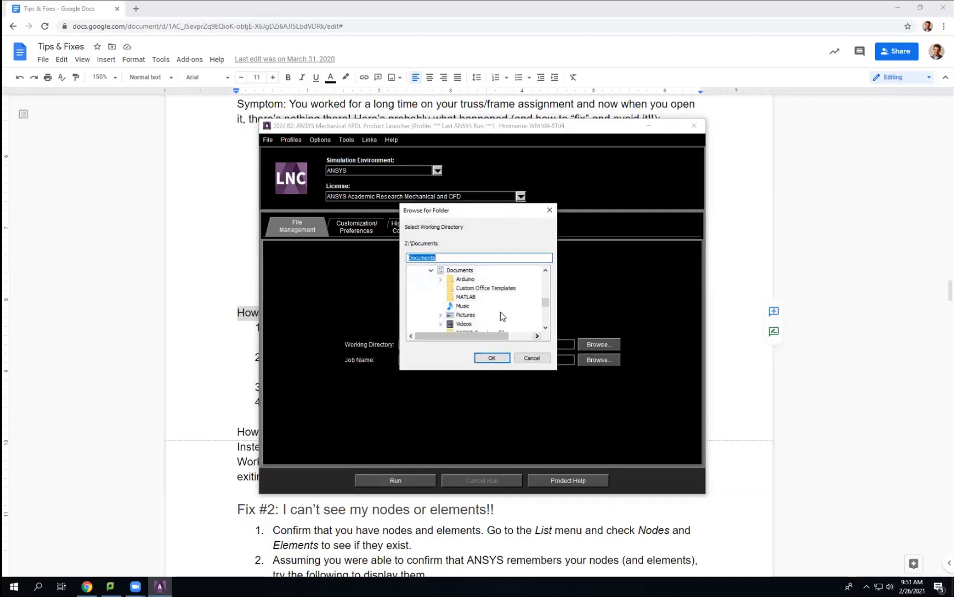
scroll(500, 315, up, 2)
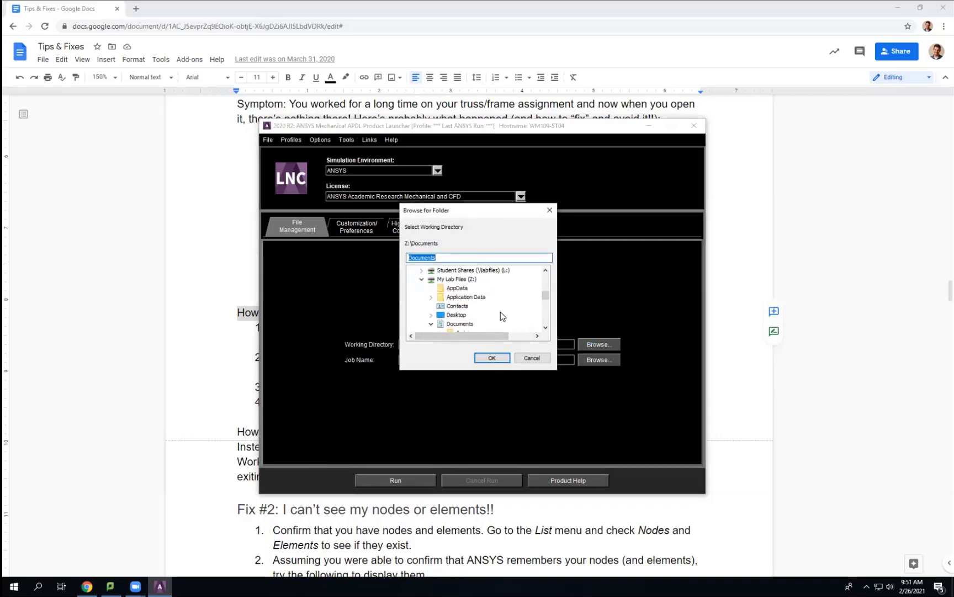
click(470, 279)
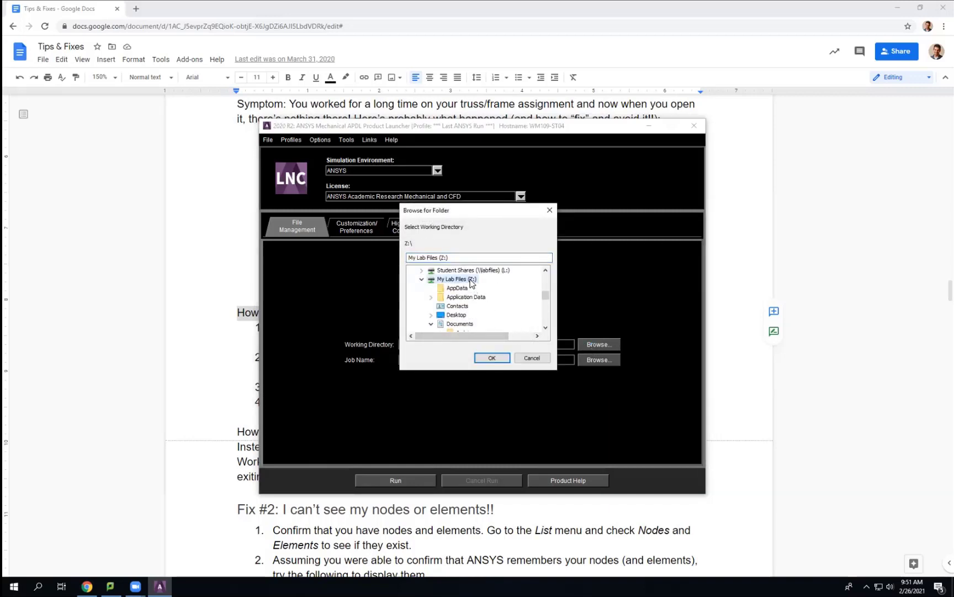
scroll(472, 309, down, 2)
scroll(458, 301, up, 1)
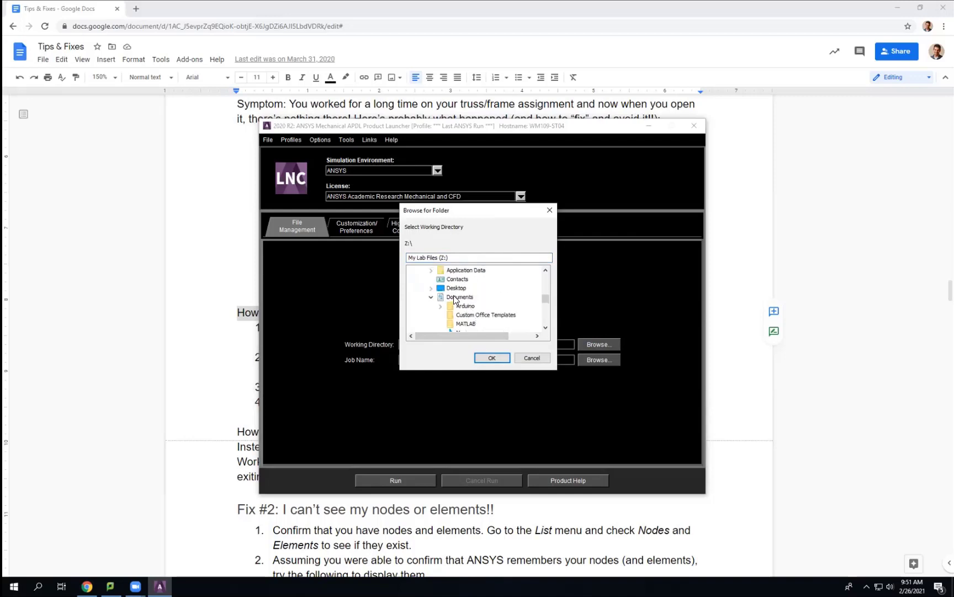
click(459, 297)
click(498, 357)
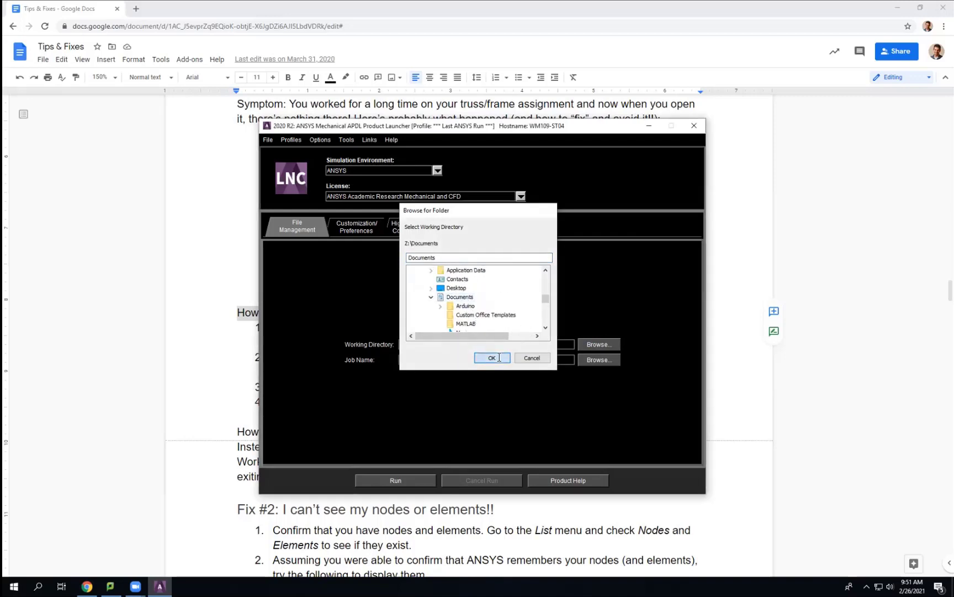
click(458, 344)
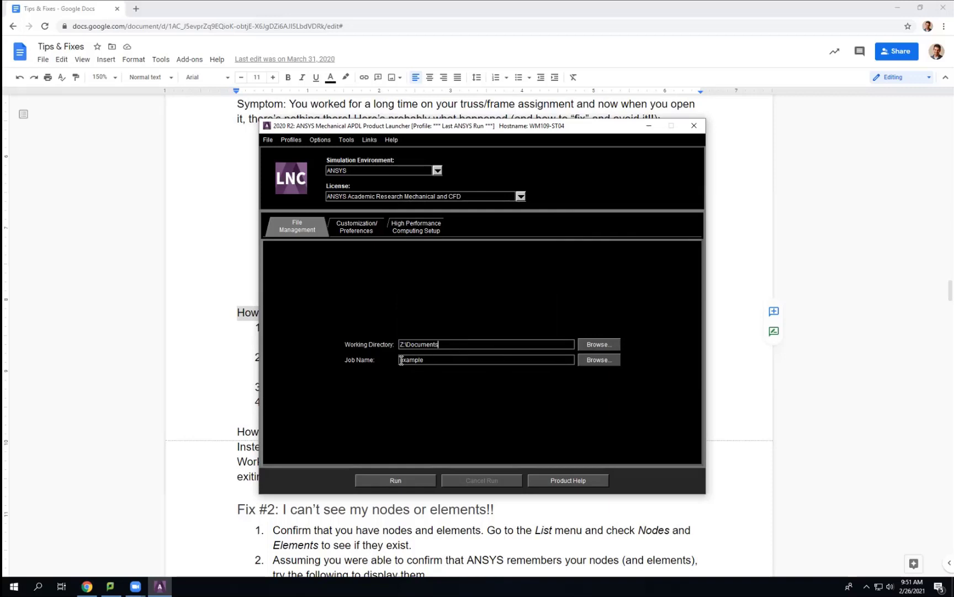
- Set the job name to example and run Mechanical APDL
double_click(433, 360)
text(example)
click(400, 480)
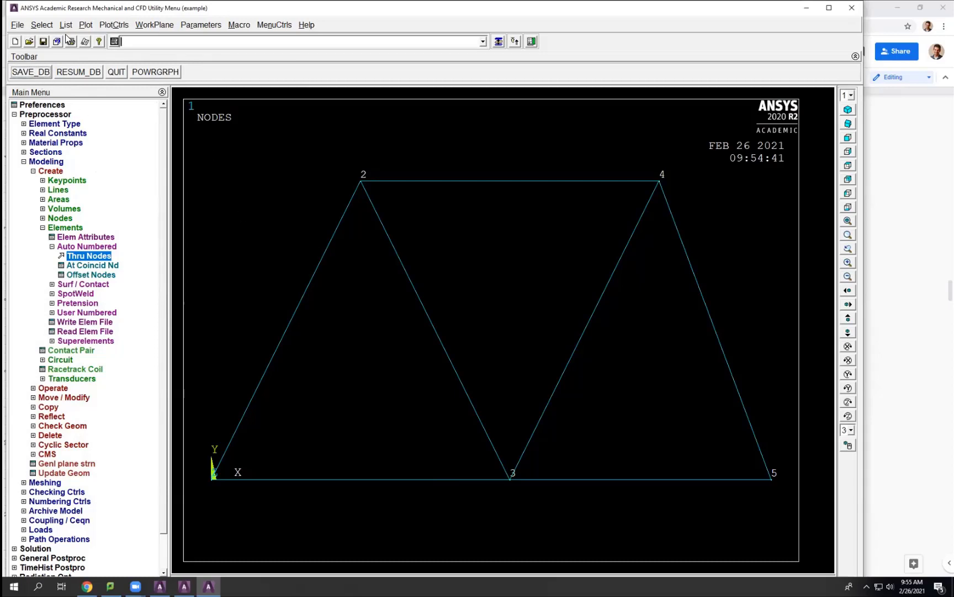
- Save a copy of the truss database as example.db in z:\documents, replacing the existing file
click(25, 28)
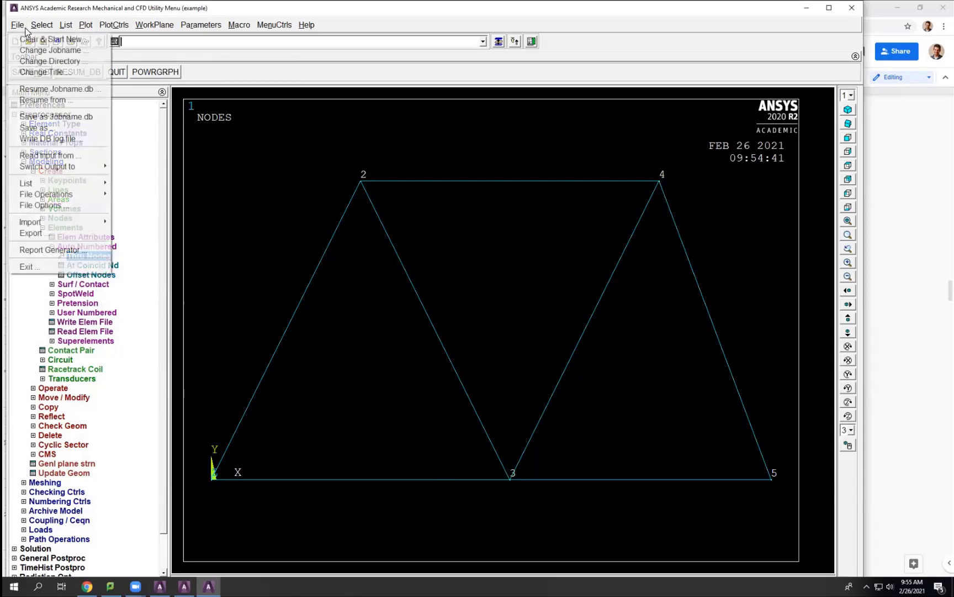
click(35, 127)
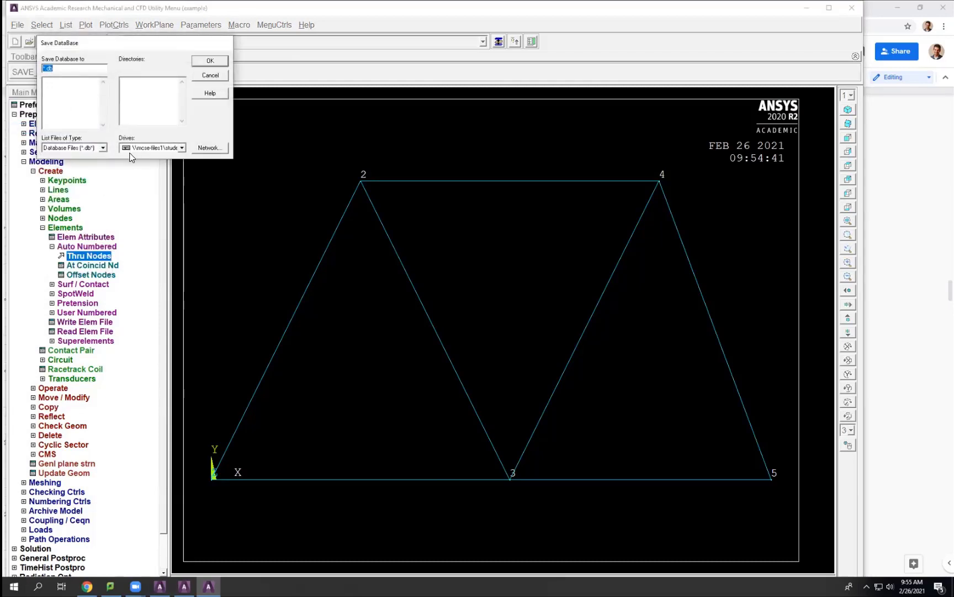
click(183, 148)
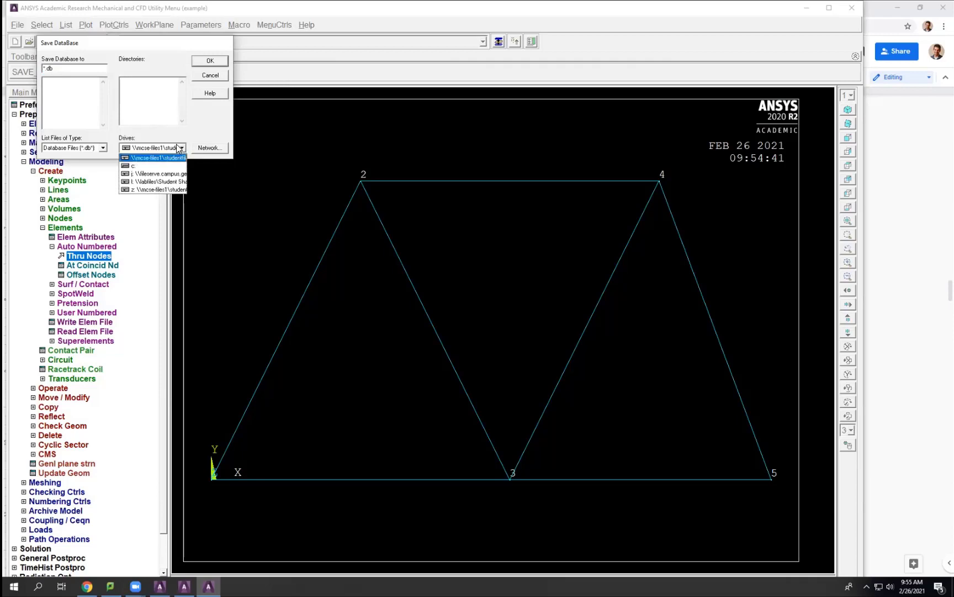
click(142, 190)
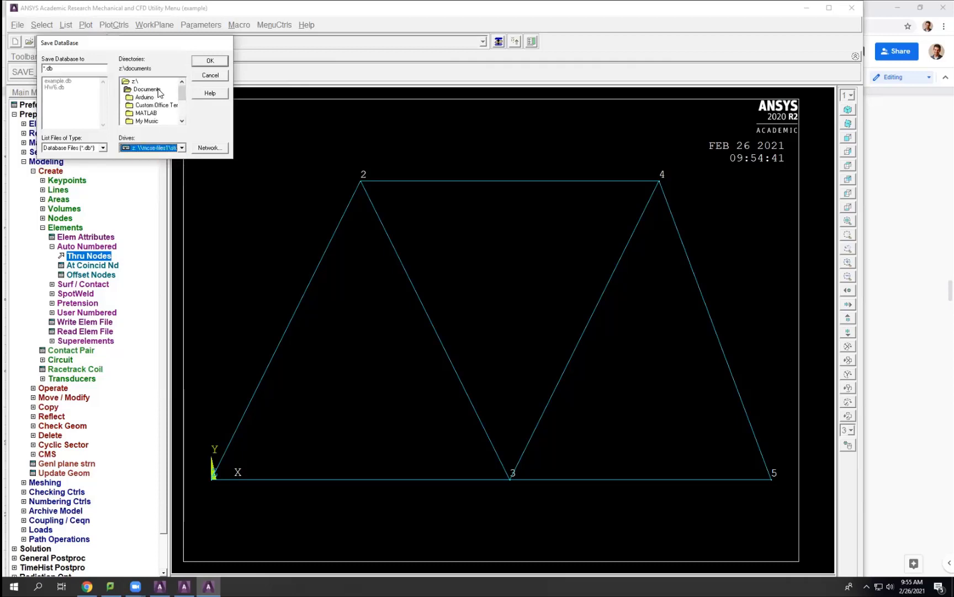
click(60, 81)
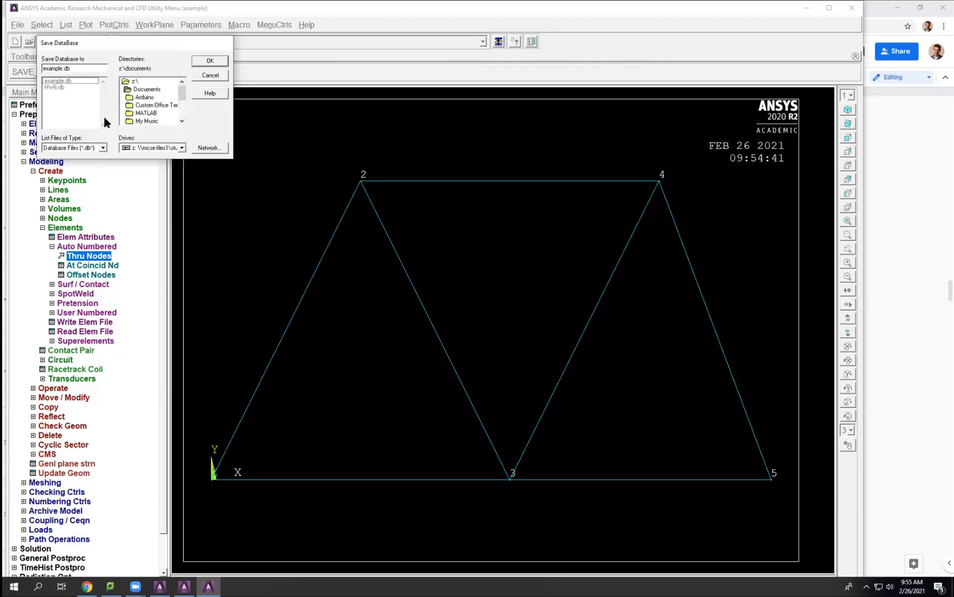
click(211, 62)
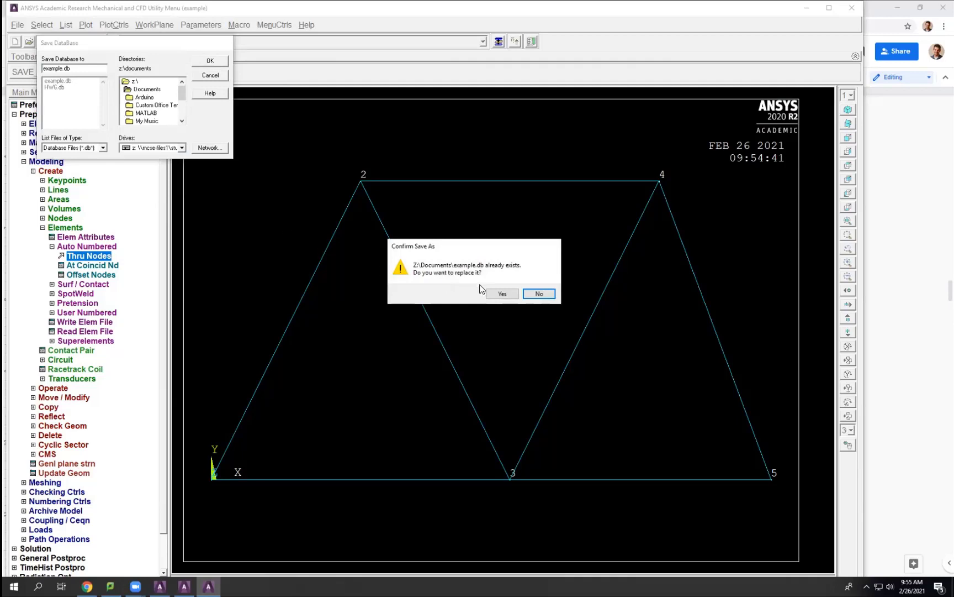
click(503, 294)
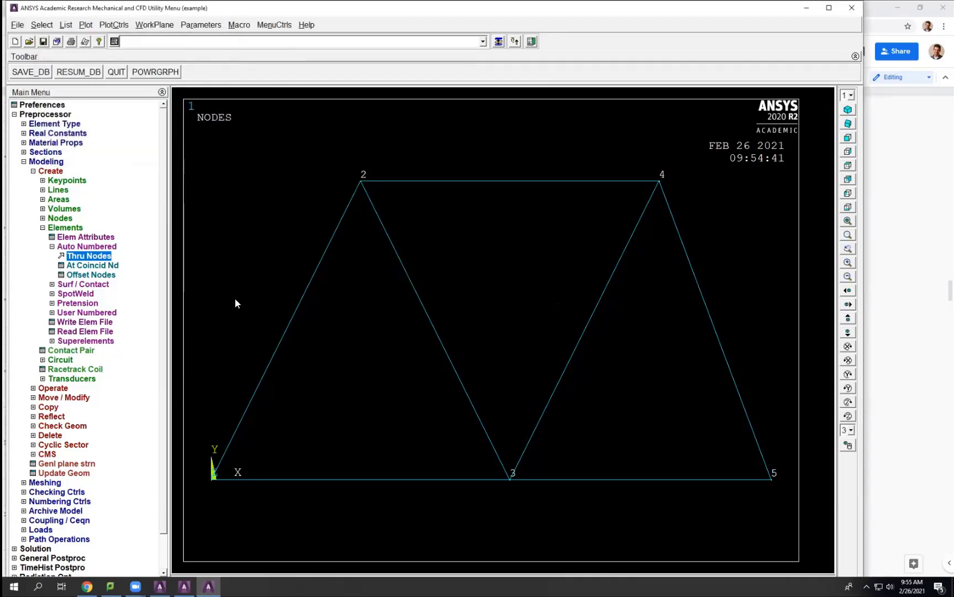
- Exit Mechanical APDL with the Save Everything option and close the Product Launcher
click(118, 73)
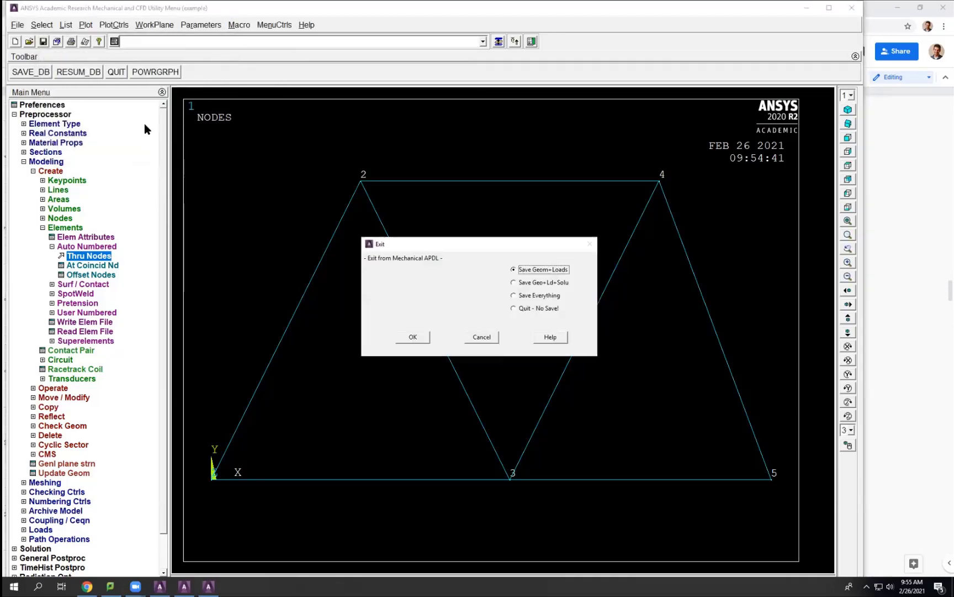
click(544, 295)
click(406, 337)
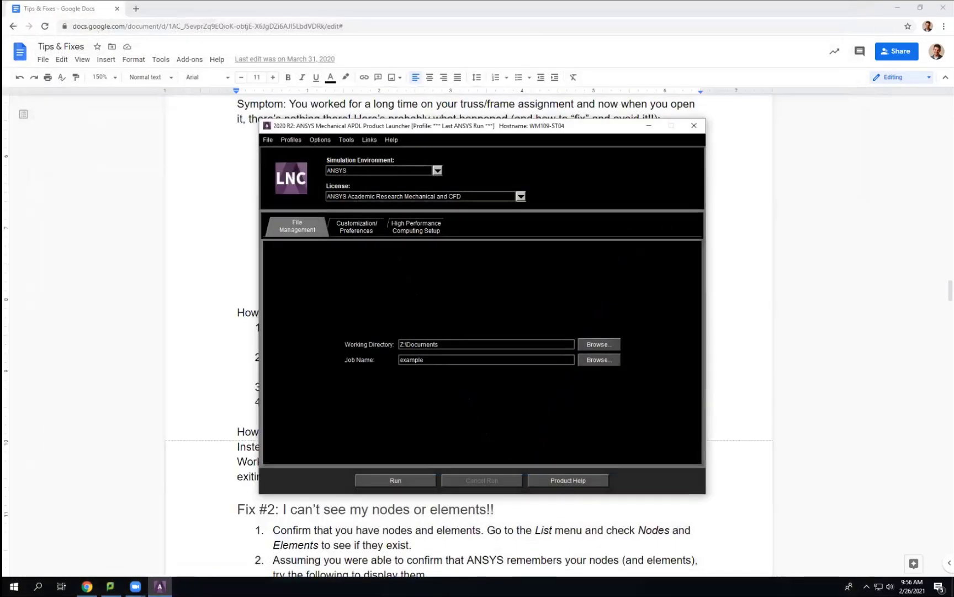
click(694, 126)
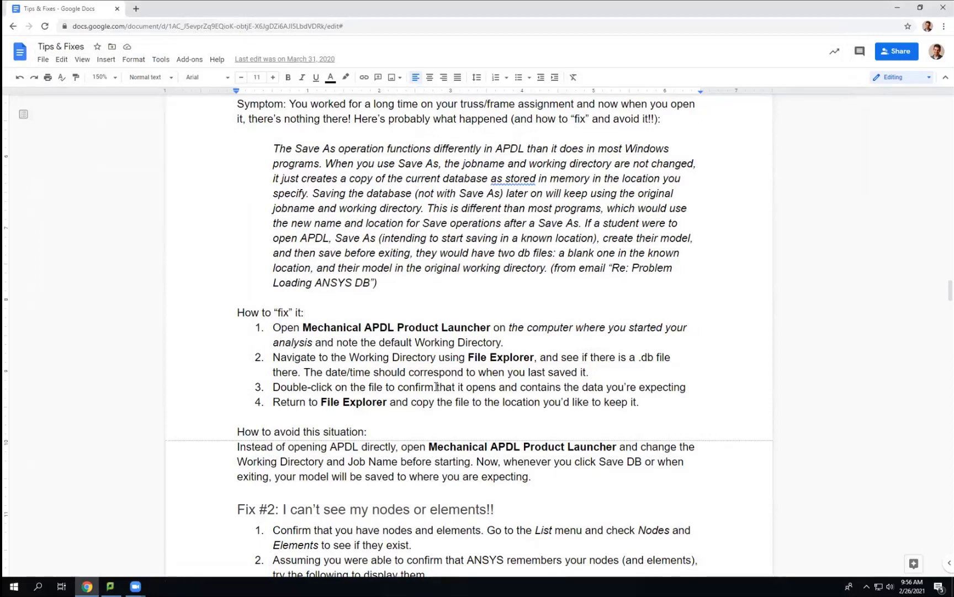
- Reopen the Mechanical APDL Product Launcher 2020 R2
key(super)
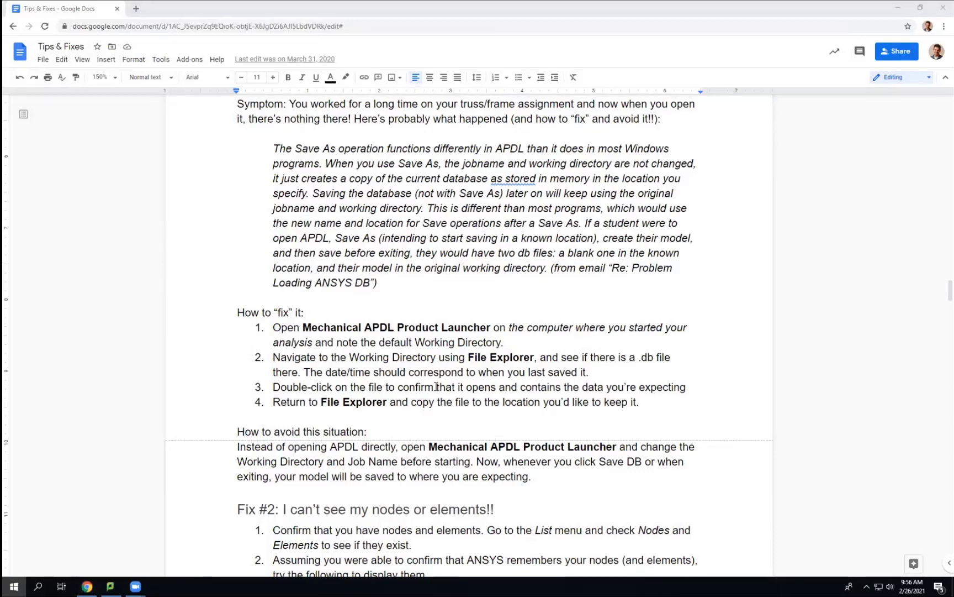
text(apdl)
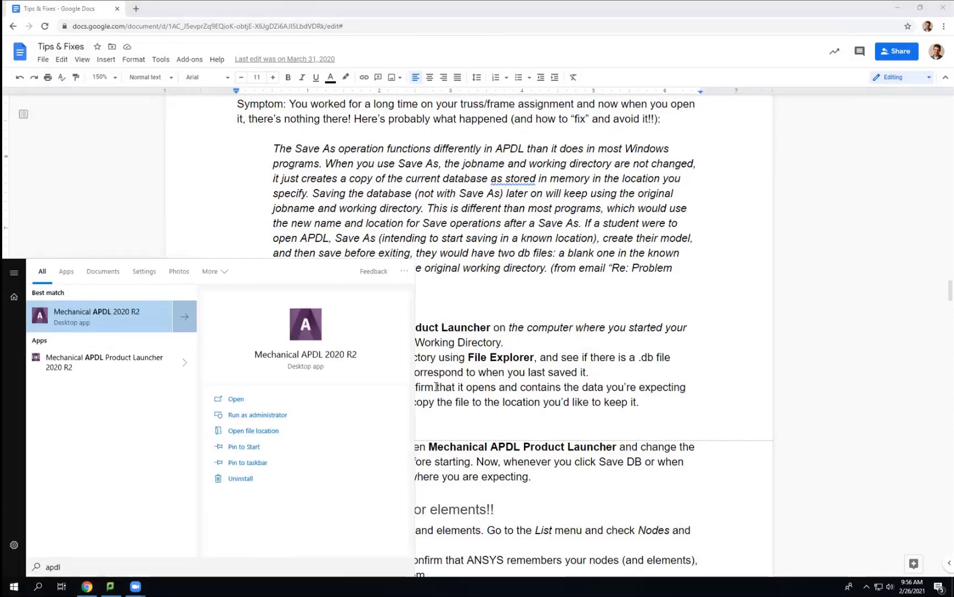
key(Down)
key(Return)
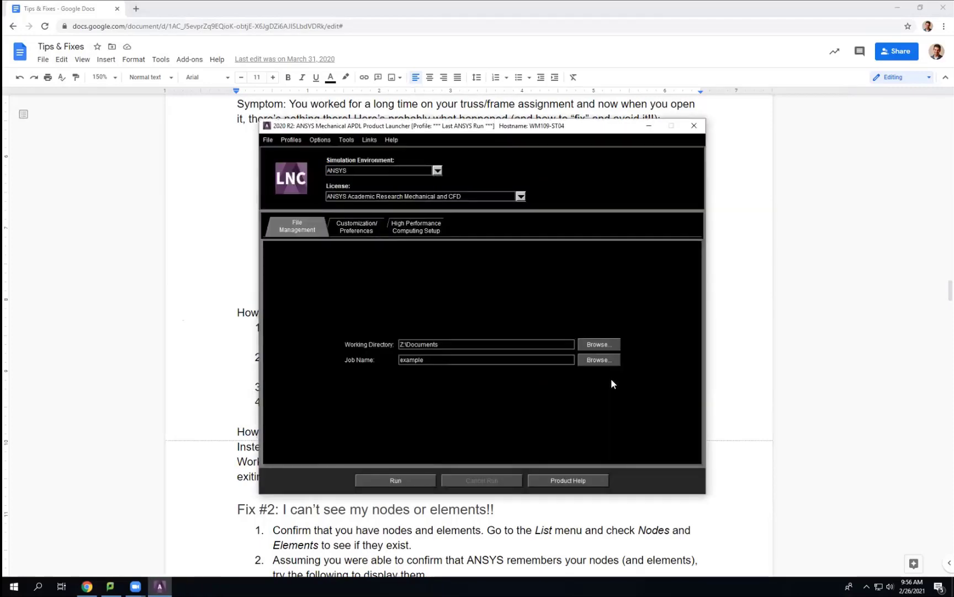
- Check the Z:\Documents working directory and the job name example, run the job and resume its saved database
drag(456, 341, 348, 357)
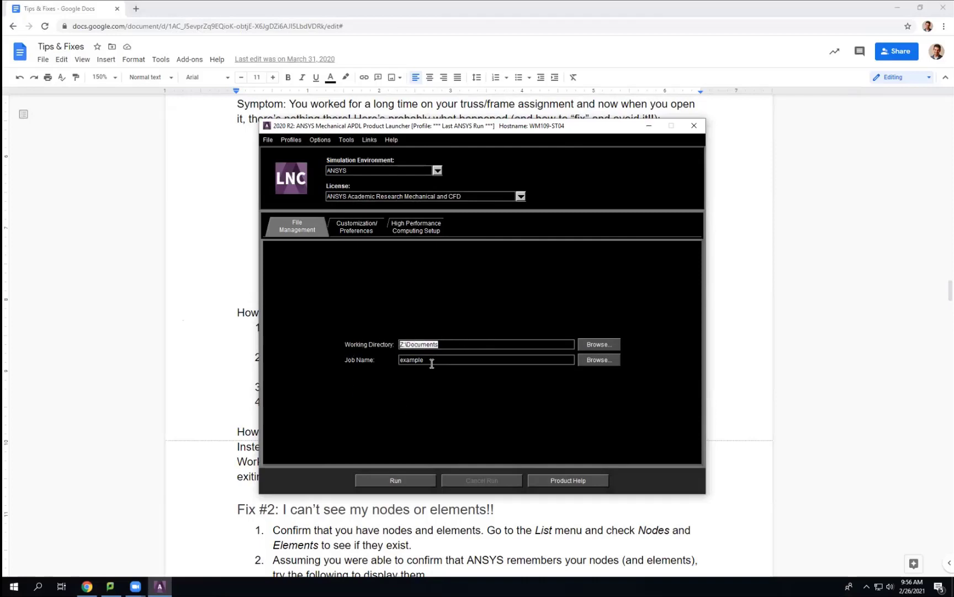
drag(432, 360, 365, 440)
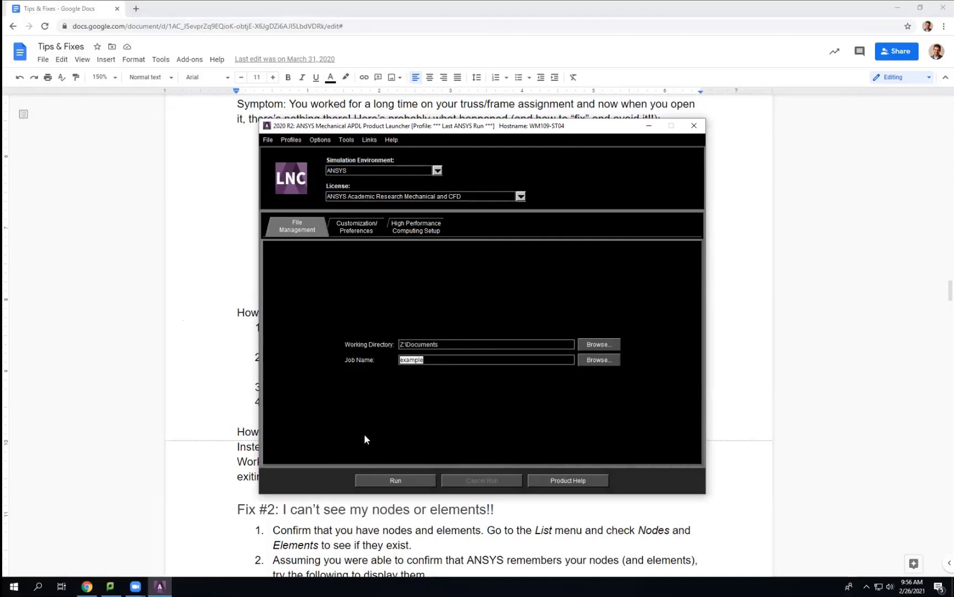
click(395, 480)
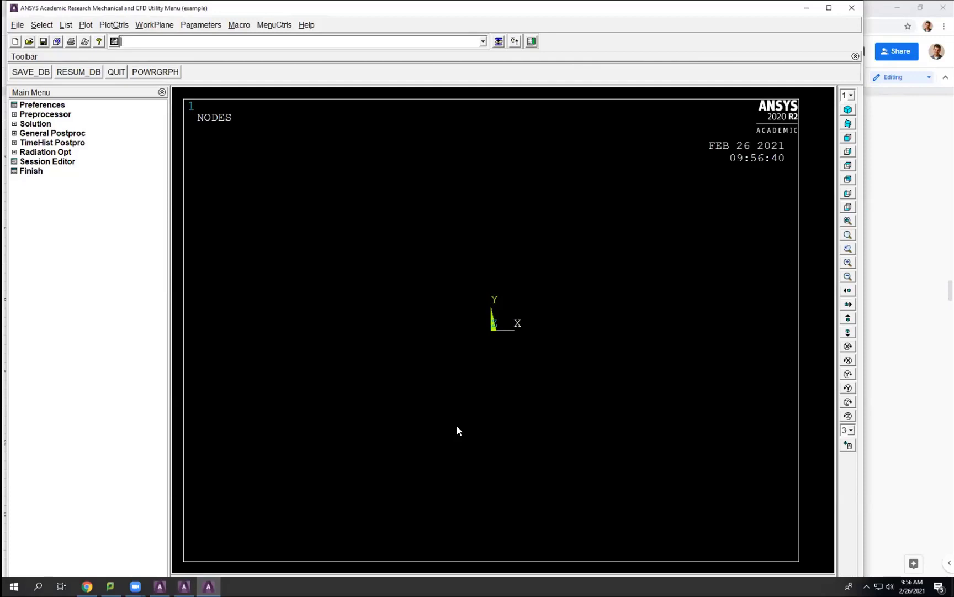
click(78, 72)
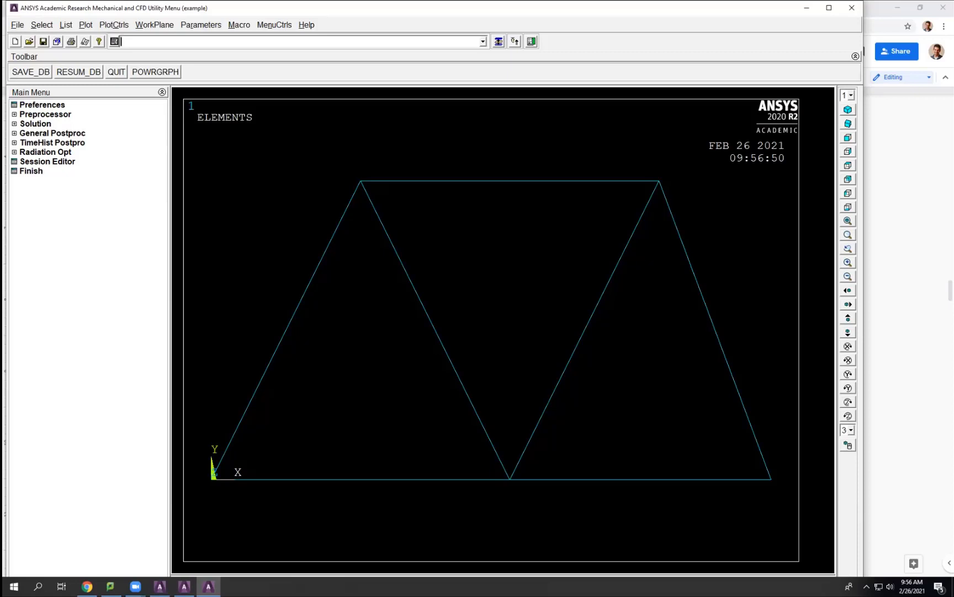
- Turn on node numbers and element numbers in the plot numbering controls and show the truss as a multi-plot
click(118, 25)
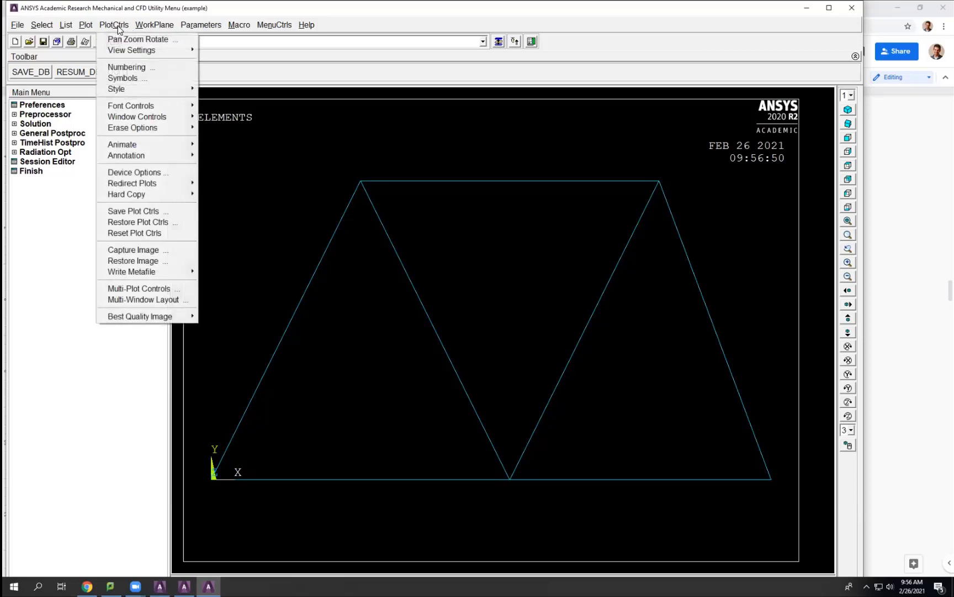
click(129, 67)
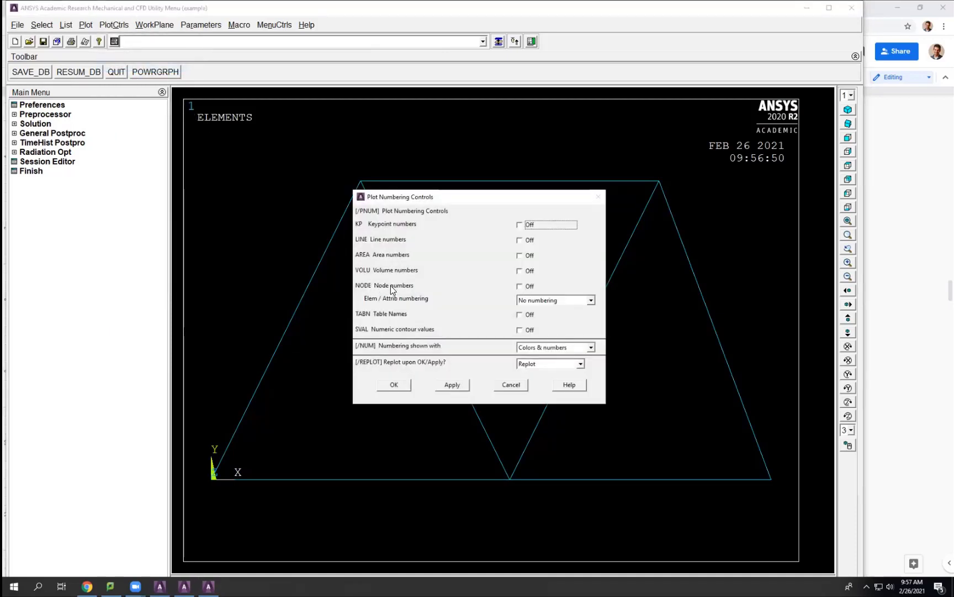
click(520, 287)
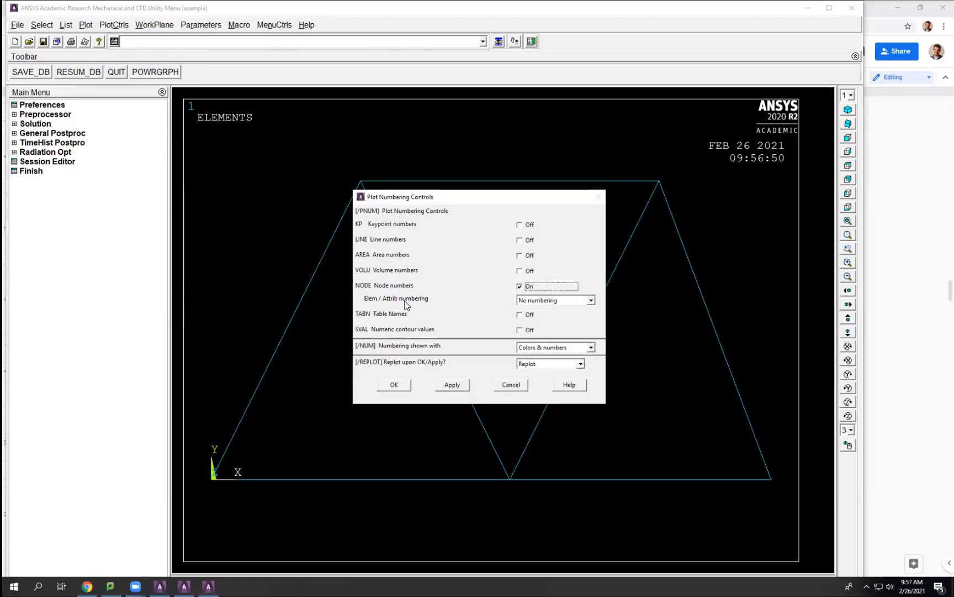
click(529, 300)
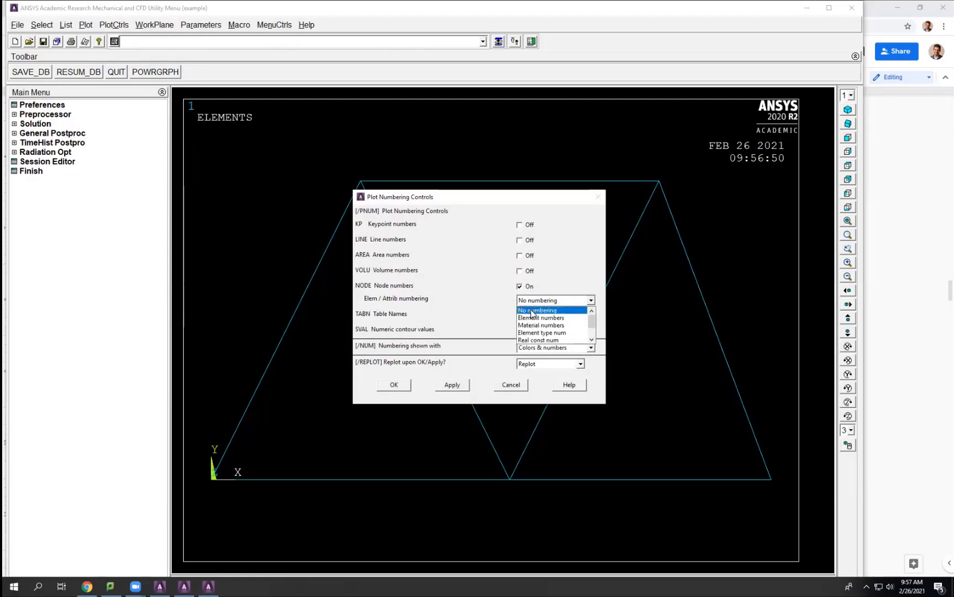
click(532, 318)
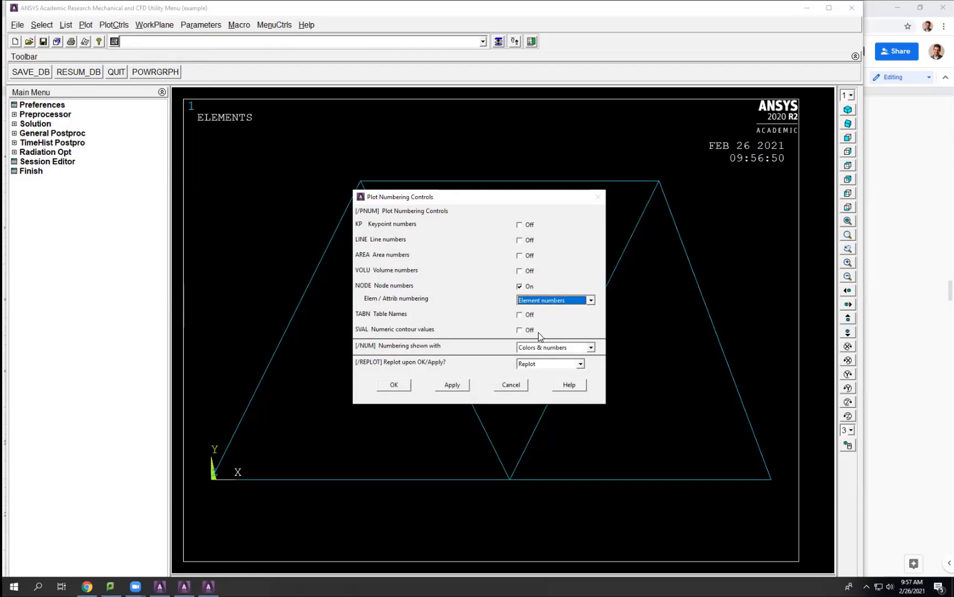
click(389, 387)
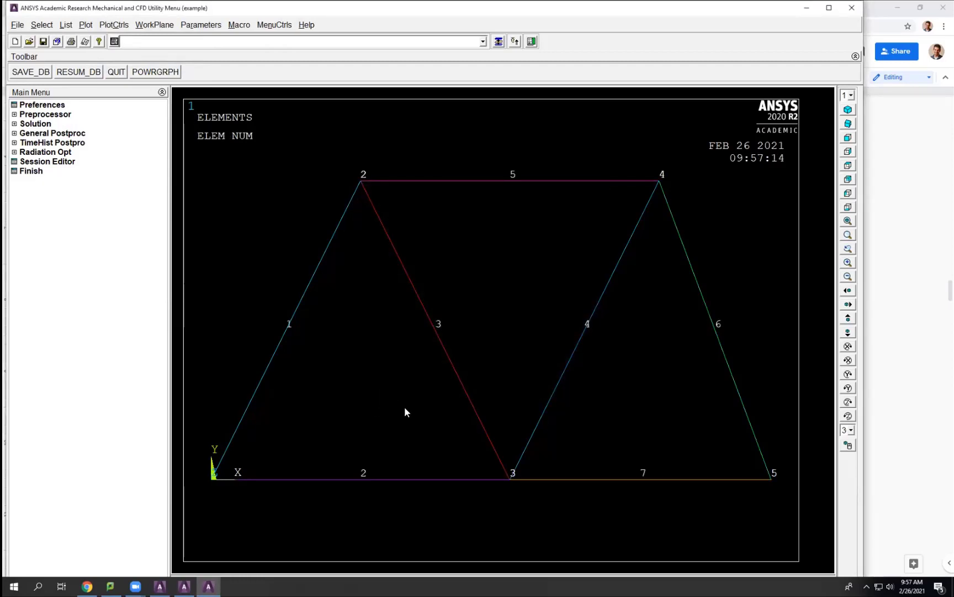
click(84, 25)
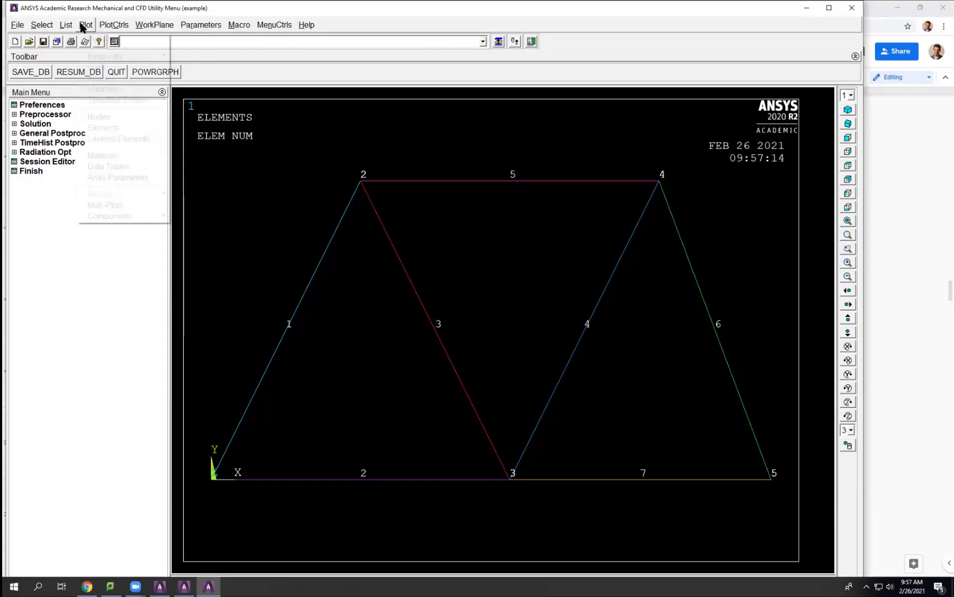
click(119, 205)
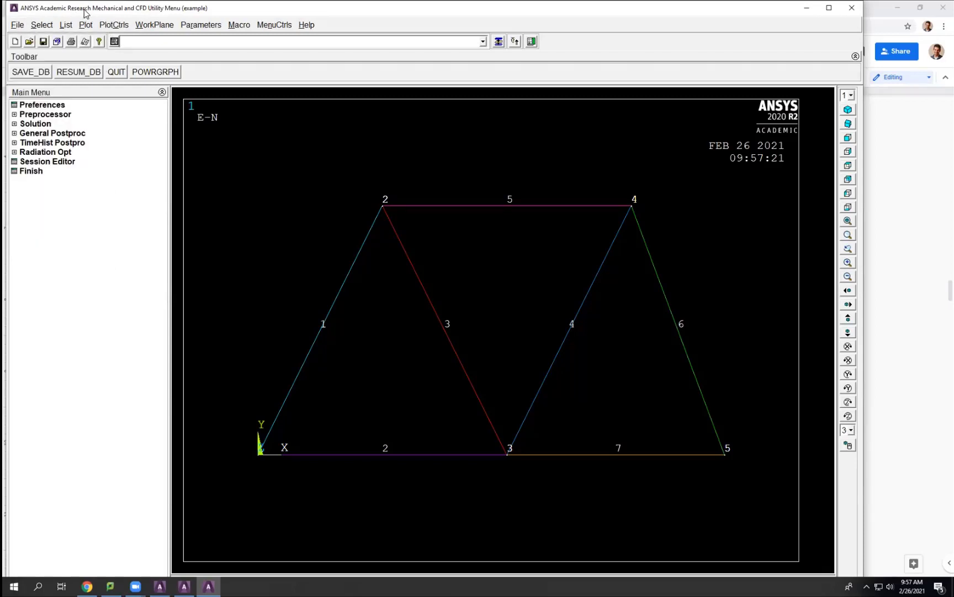
- Create an auto-numbered element through nodes 1 and 4, running diagonally across the truss
click(49, 115)
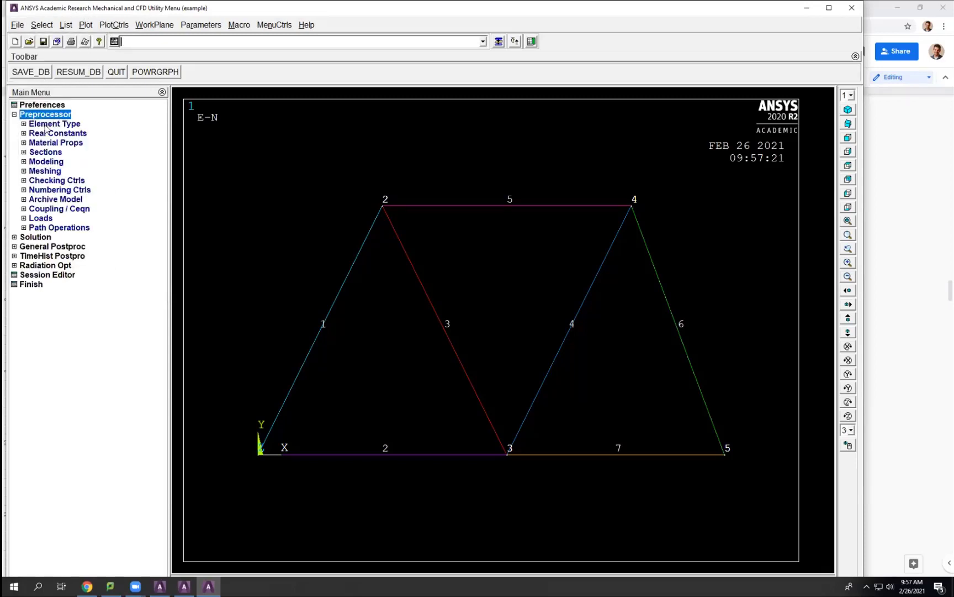
click(46, 171)
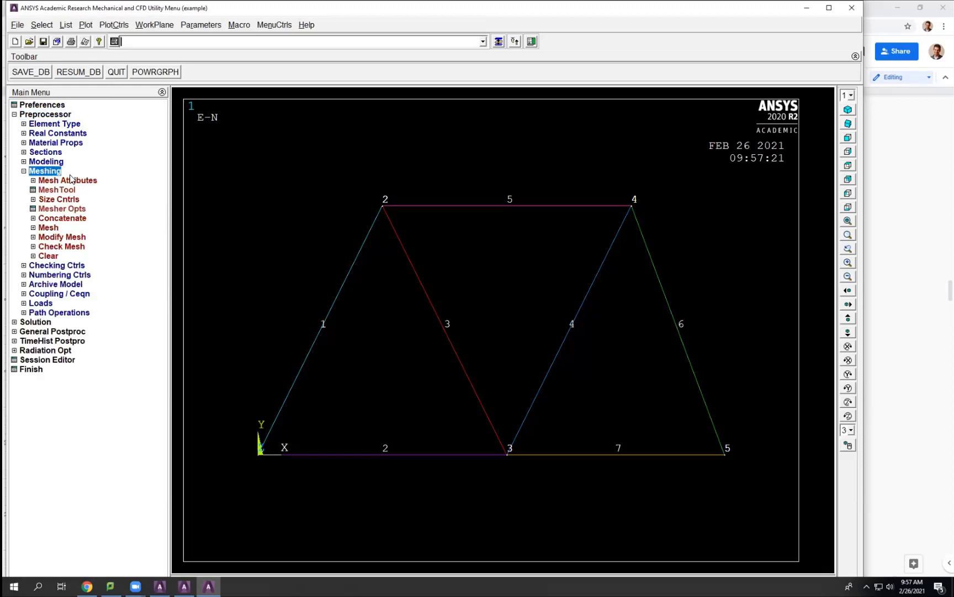
click(47, 161)
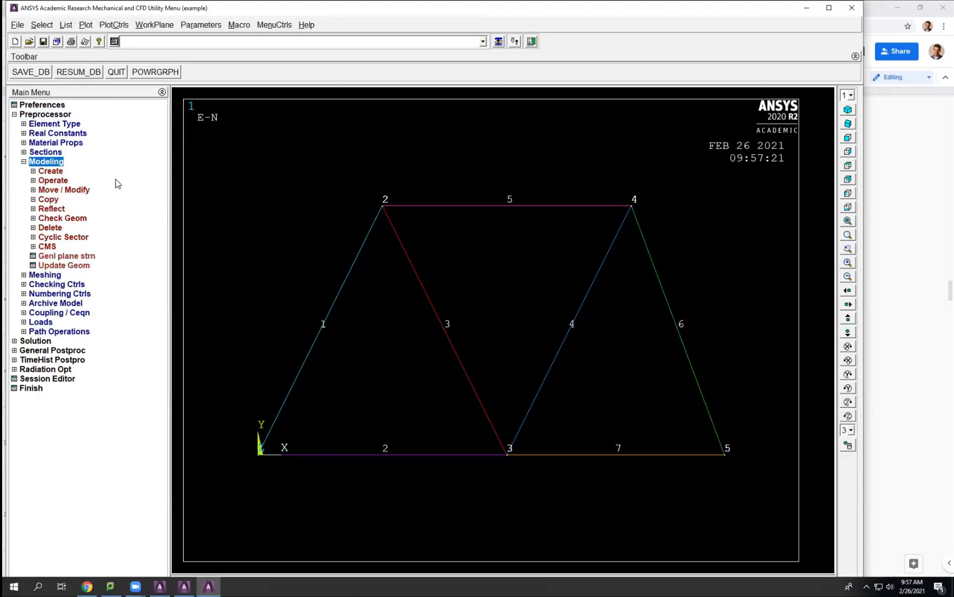
click(51, 171)
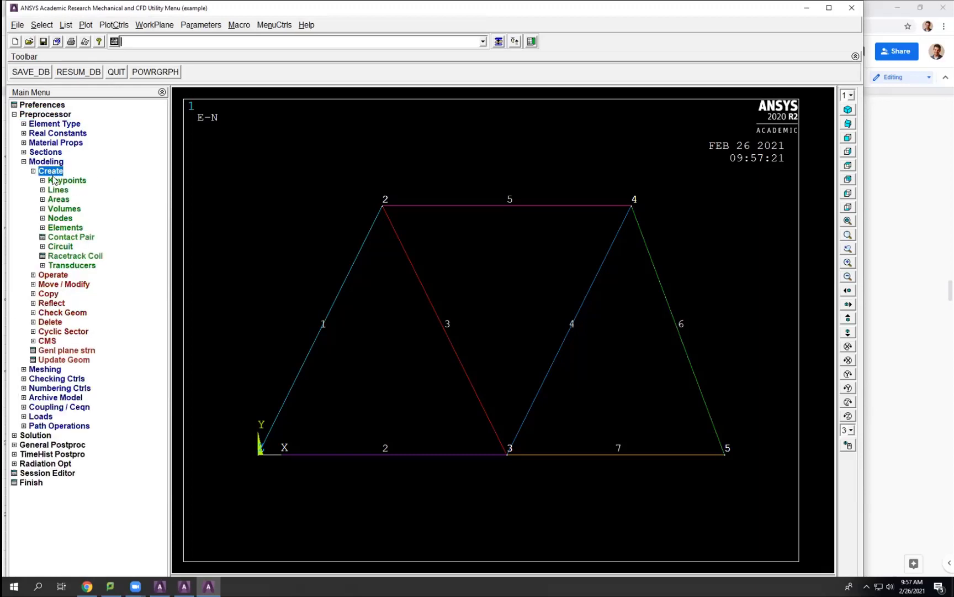
click(65, 227)
click(86, 247)
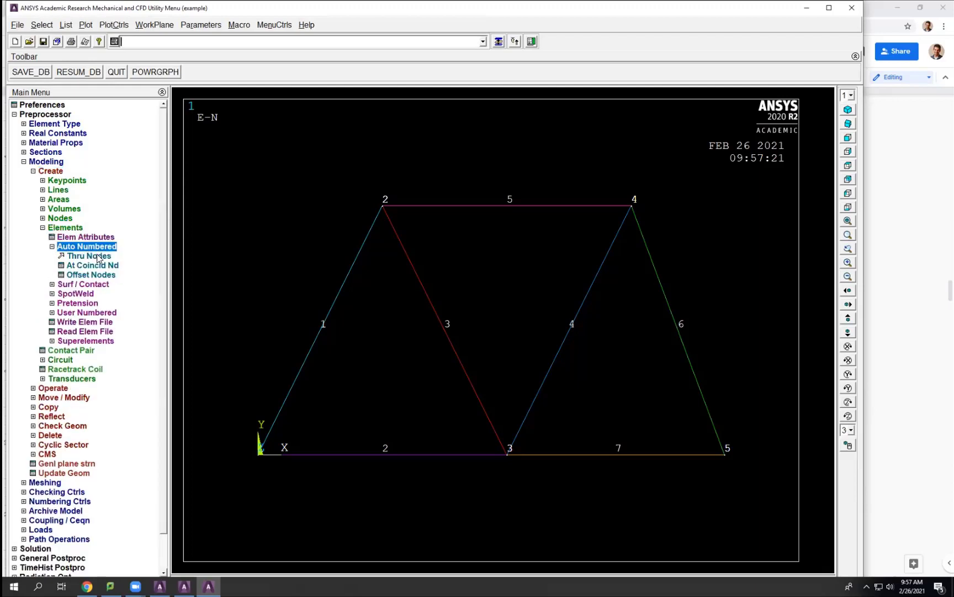
click(89, 255)
click(256, 457)
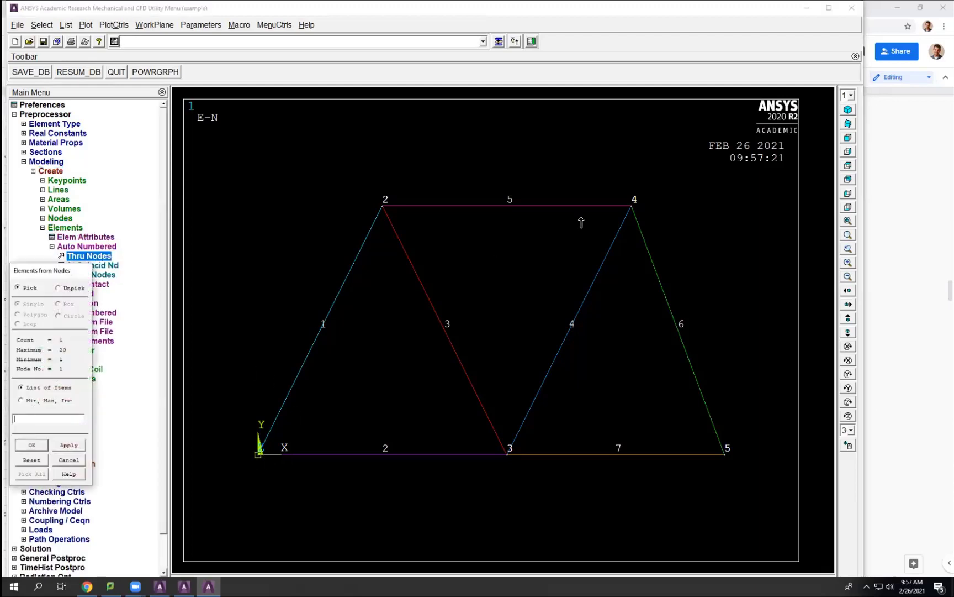
click(626, 208)
middle_click(588, 236)
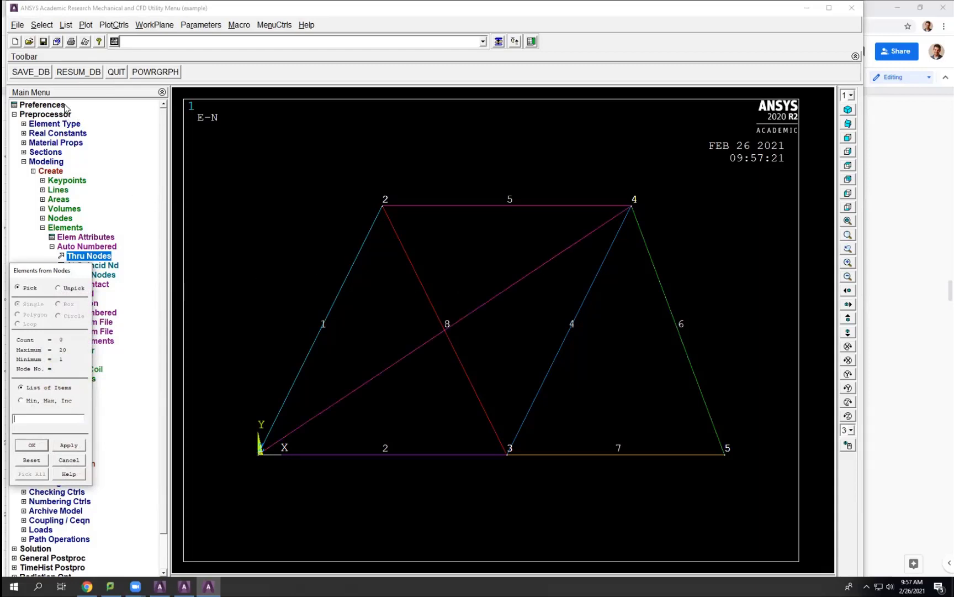
- Save the database and exit Mechanical APDL with the Save Everything option, closing the Product Launcher as well
click(40, 71)
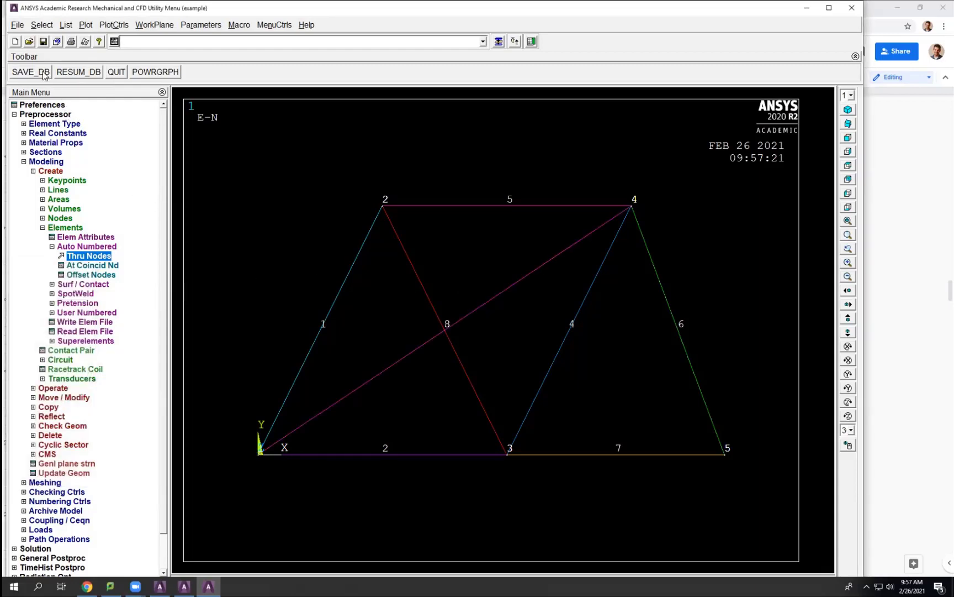
click(116, 72)
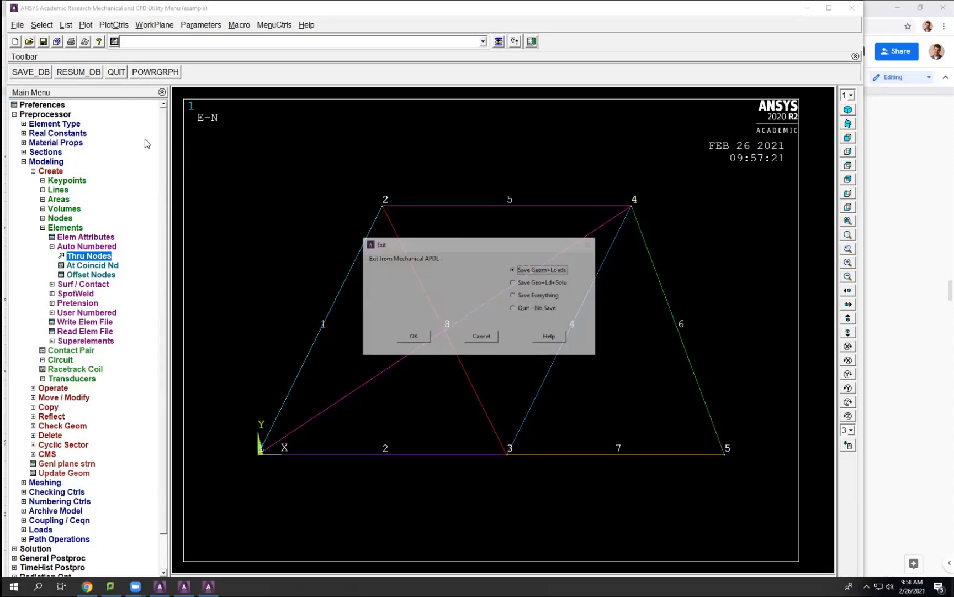
click(538, 297)
click(415, 334)
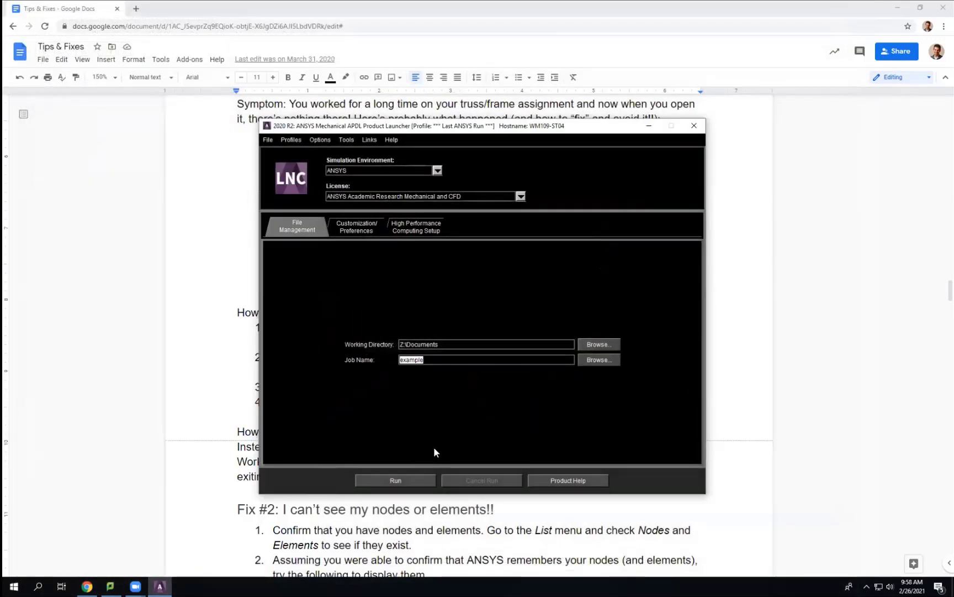
click(694, 125)
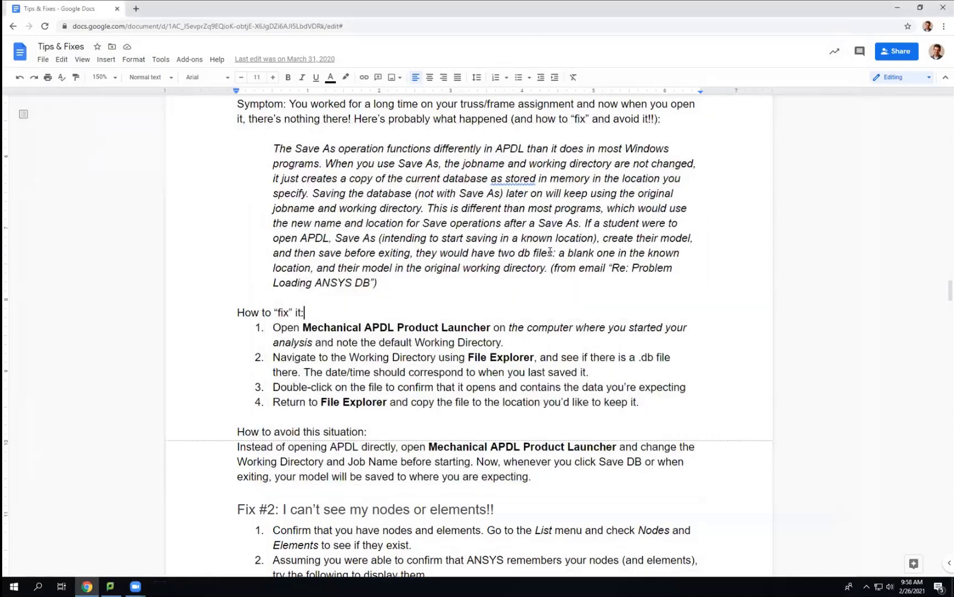
- Start Mechanical APDL 2020 R2 directly, without the Product Launcher, and resume the saved example database
key(super)
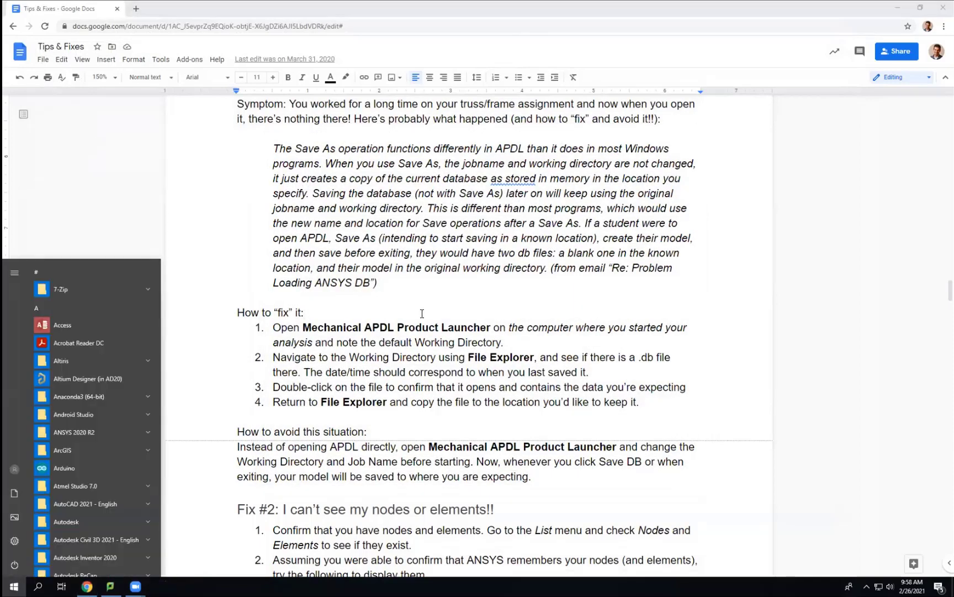
text(apdl)
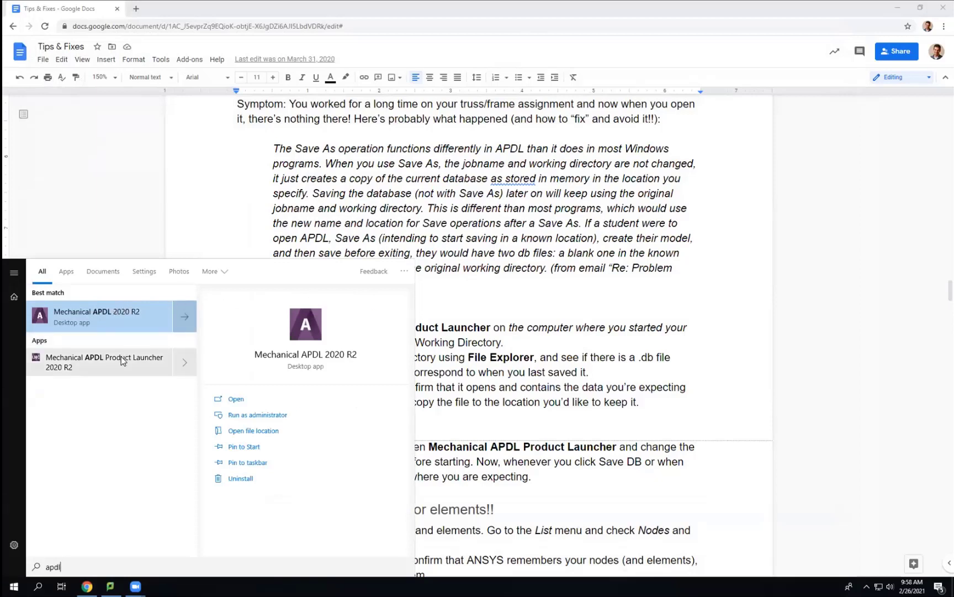
click(116, 311)
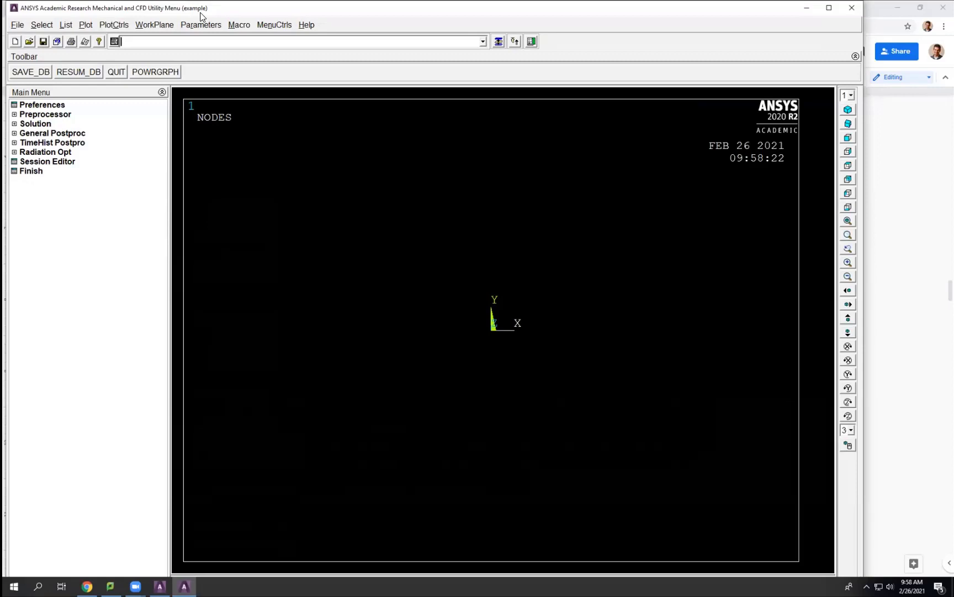
click(77, 73)
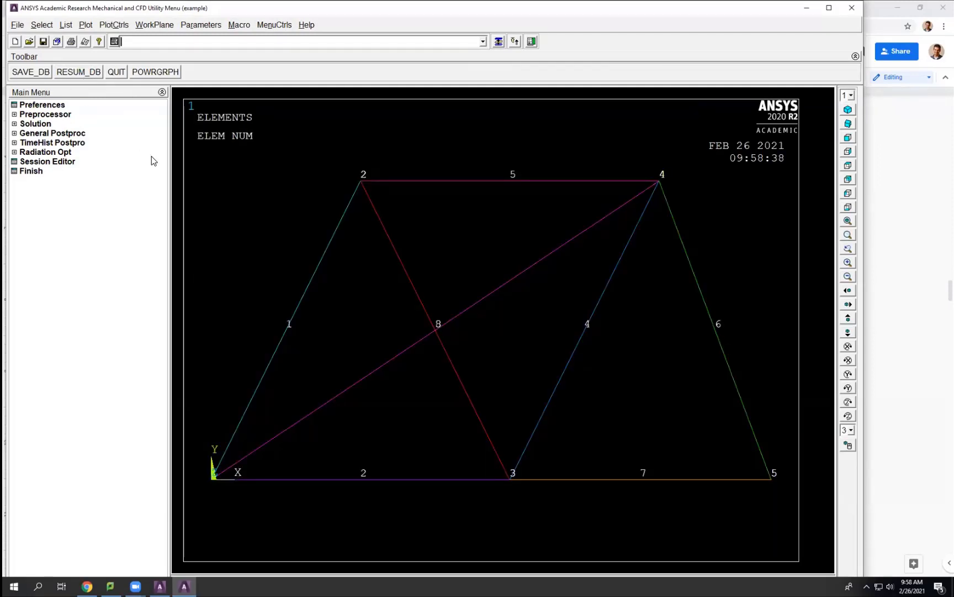